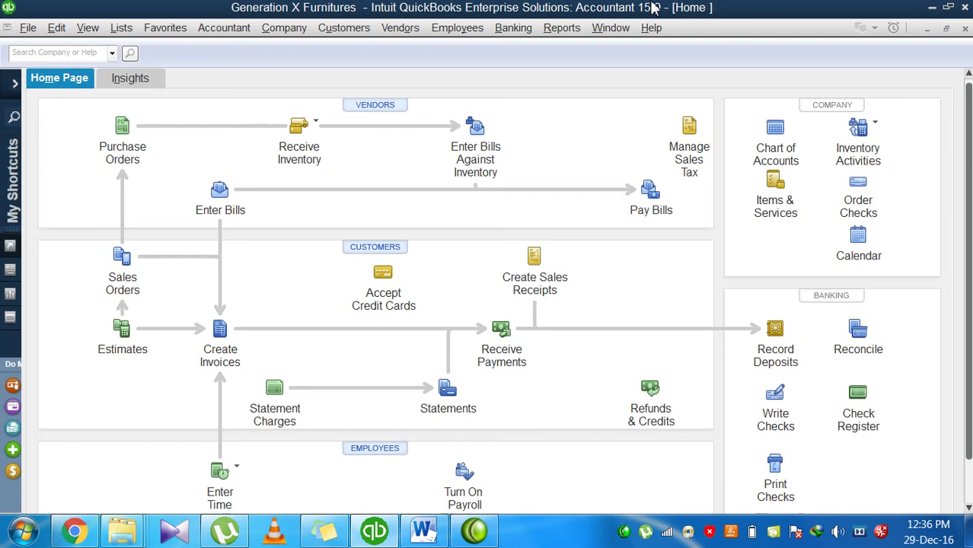
# - Open the Lists menu from the QuickBooks Home page
pyautogui.click(122, 28)
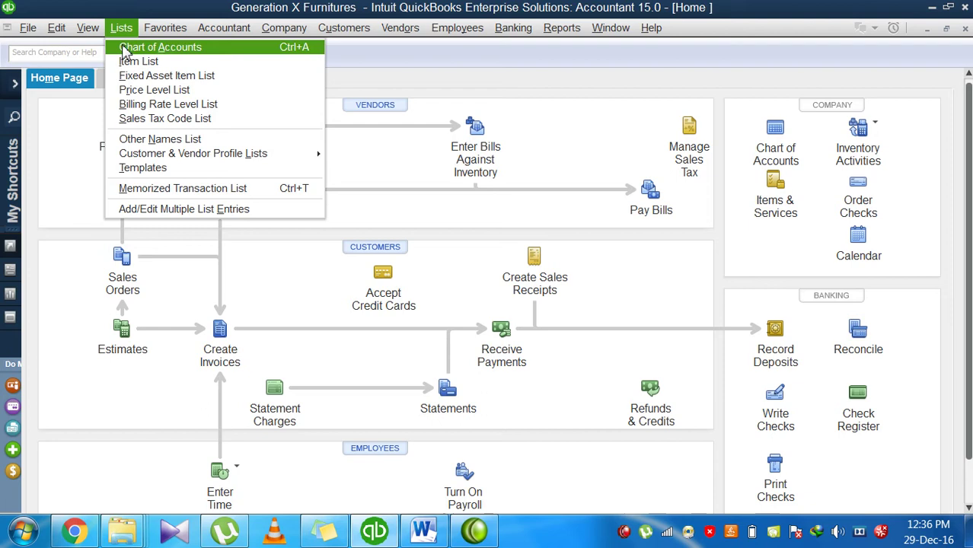
# - Open the Chart of Accounts and review Inventory Asset, Building, Sales Tax Payable, Cost of Goods Sold and Advertising rows
pyautogui.click(125, 48)
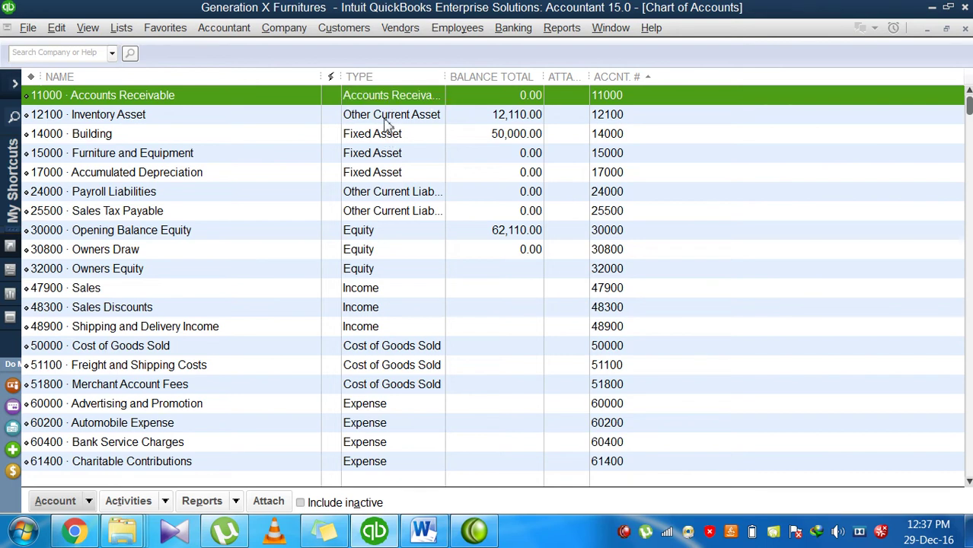
pyautogui.click(384, 119)
pyautogui.click(384, 139)
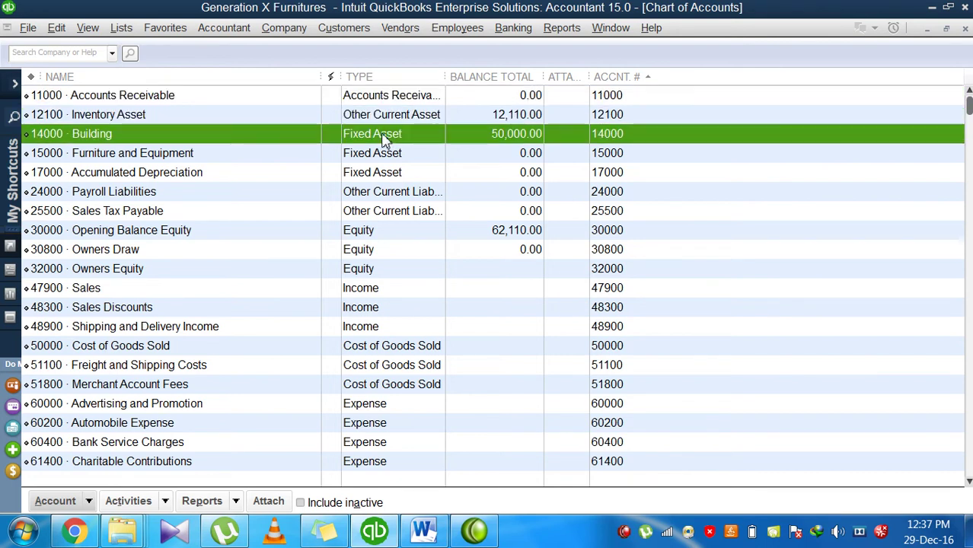
pyautogui.click(383, 215)
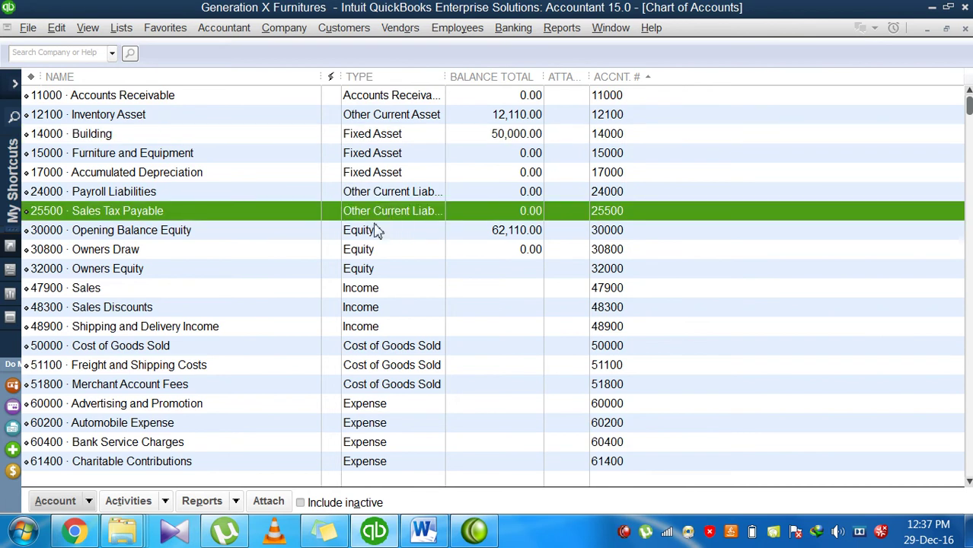
pyautogui.click(376, 230)
pyautogui.click(376, 350)
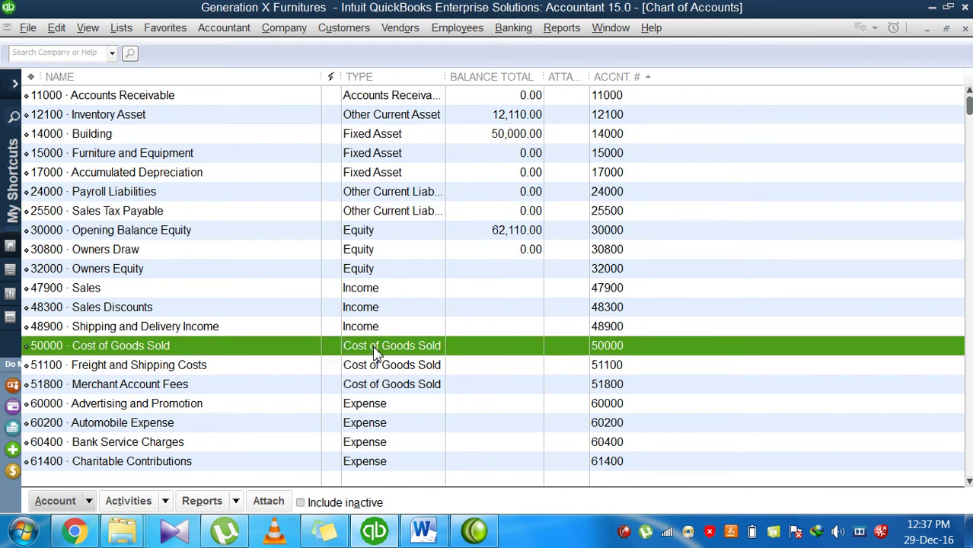
pyautogui.click(370, 286)
pyautogui.click(381, 410)
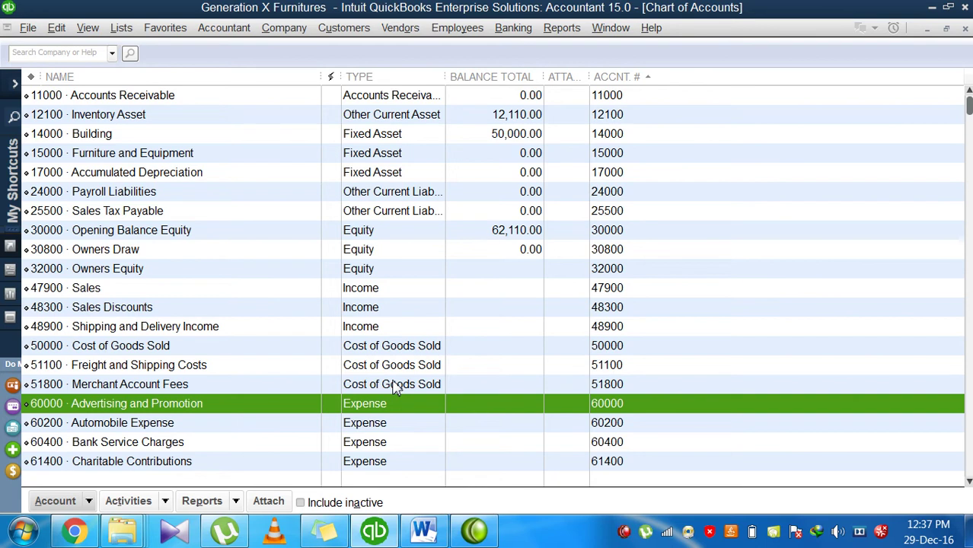
# - Sort accounts by Balance Total, largest first, and select Opening Balance Equity, then Building
pyautogui.click(511, 81)
pyautogui.click(511, 81)
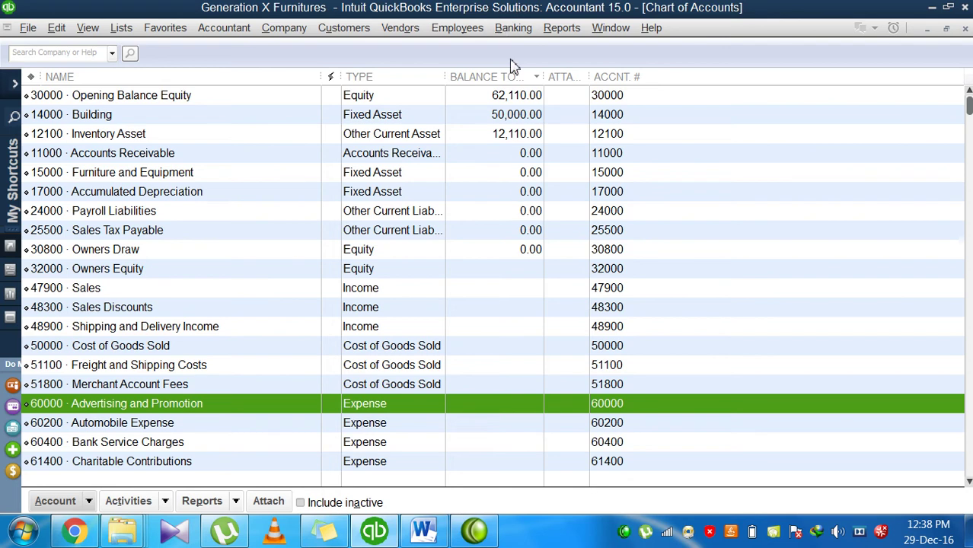
pyautogui.click(499, 100)
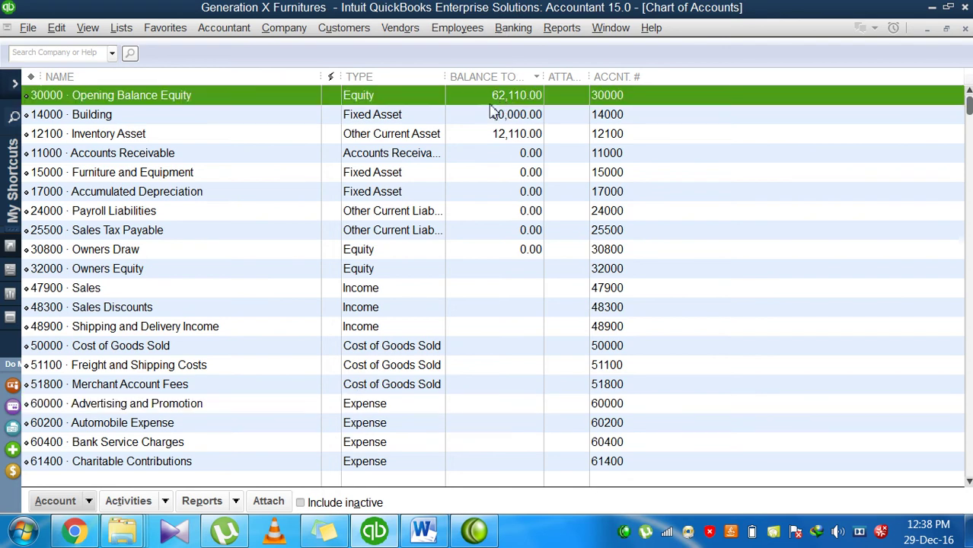
pyautogui.click(104, 121)
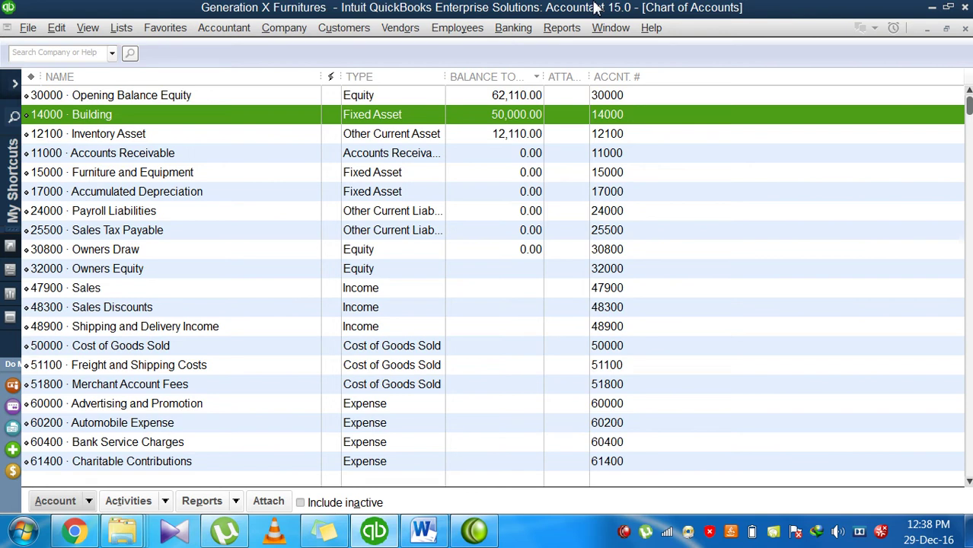
# - Step through Payroll Liabilities, Merchant Account Fees and Advertising and Promotion, then return to Building
pyautogui.press('Up')
pyautogui.press('Down')
pyautogui.press('Down')
pyautogui.press('Down')
pyautogui.press('Down')
pyautogui.press('Down')
pyautogui.press('Down')
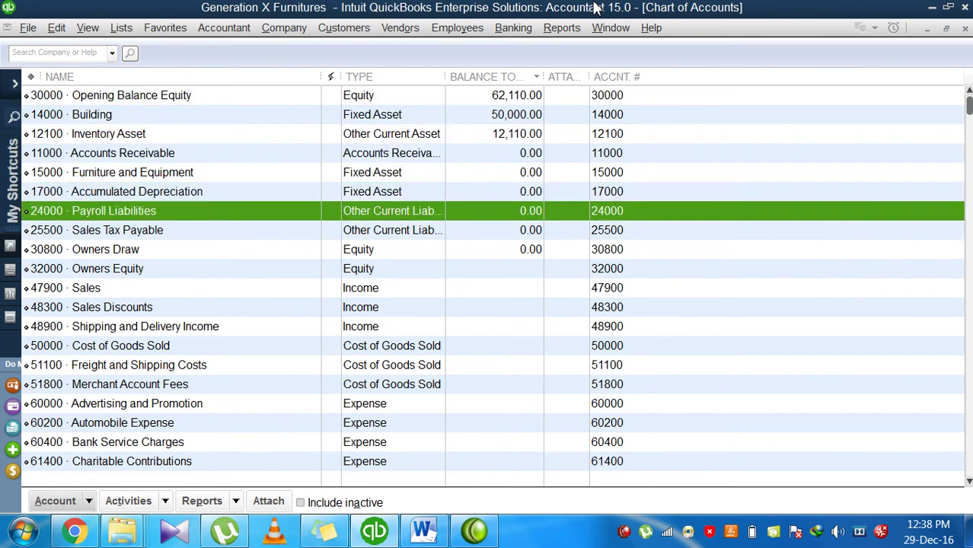
pyautogui.press('Down')
pyautogui.press('Down')
pyautogui.press('Down')
pyautogui.press('Down')
pyautogui.press('Down')
pyautogui.press('Down')
pyautogui.press('Down')
pyautogui.press('Down')
pyautogui.press('Down')
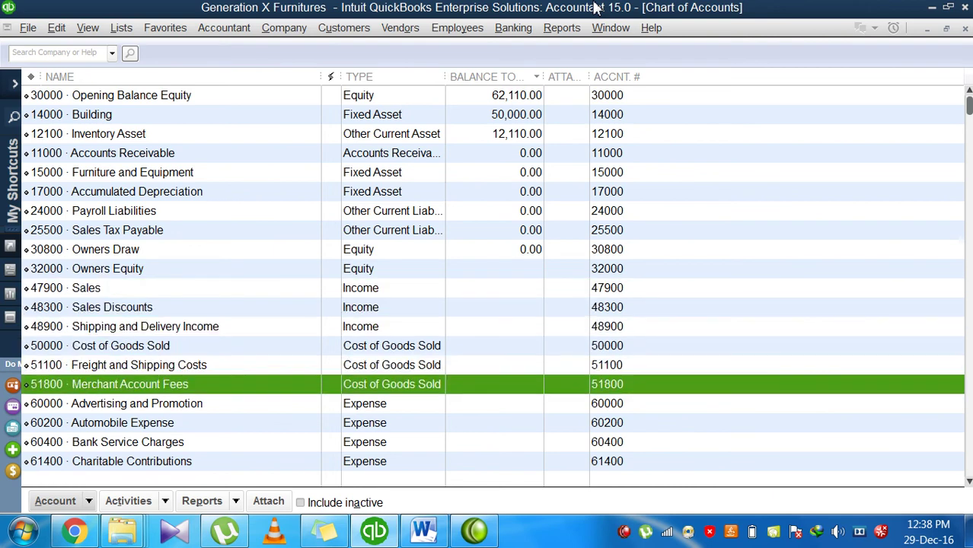
pyautogui.press('Down')
pyautogui.press('Down')
pyautogui.press('Down')
pyautogui.press('Down')
pyautogui.press('Down')
pyautogui.press('Down')
pyautogui.press('Down')
pyautogui.press('Down')
pyautogui.press('Down')
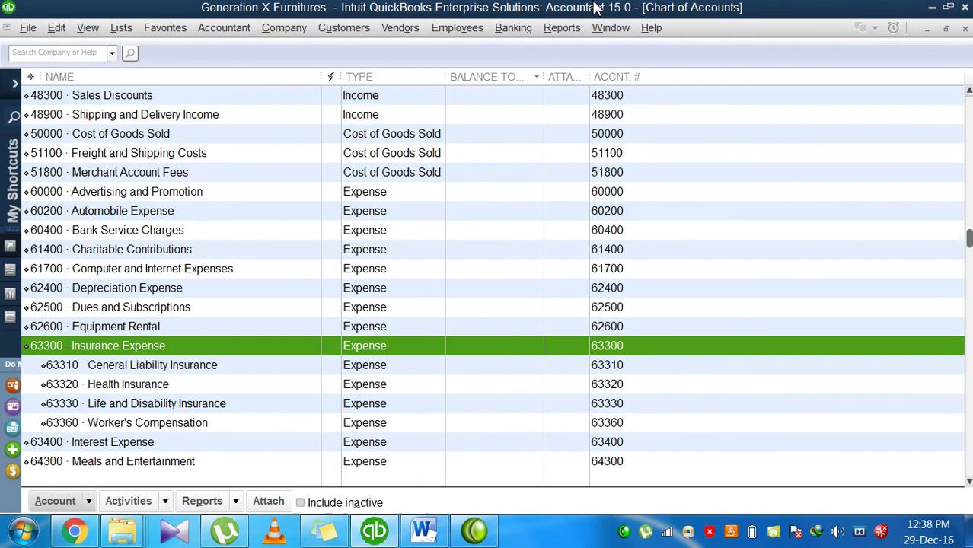
pyautogui.press('pageup')
pyautogui.press('pageup')
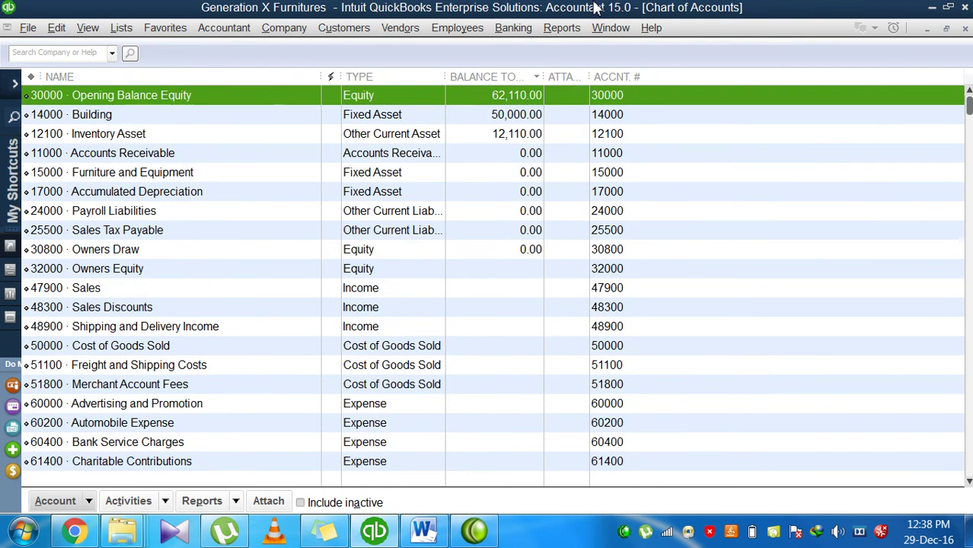
pyautogui.press('Down')
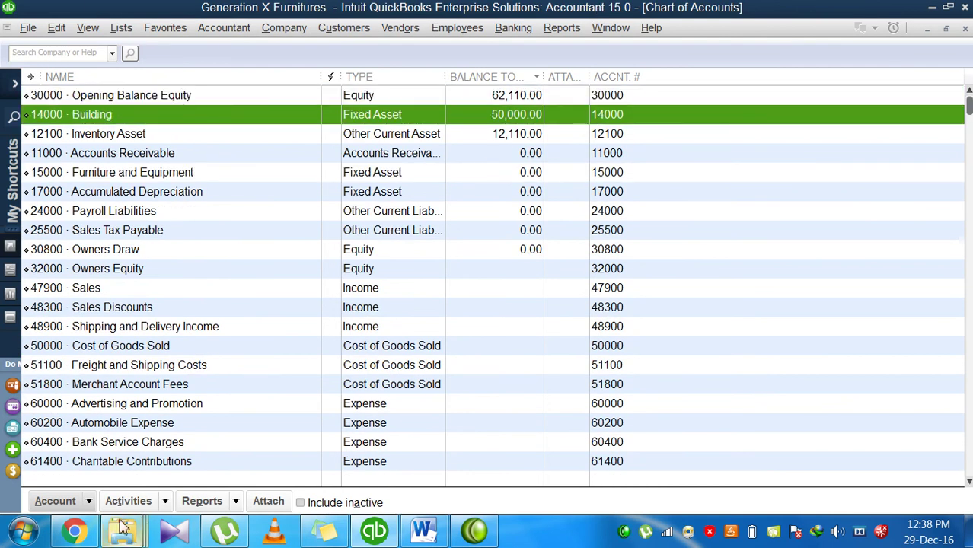
# - Choose New from the Account button menu to start a new account
pyautogui.click(63, 507)
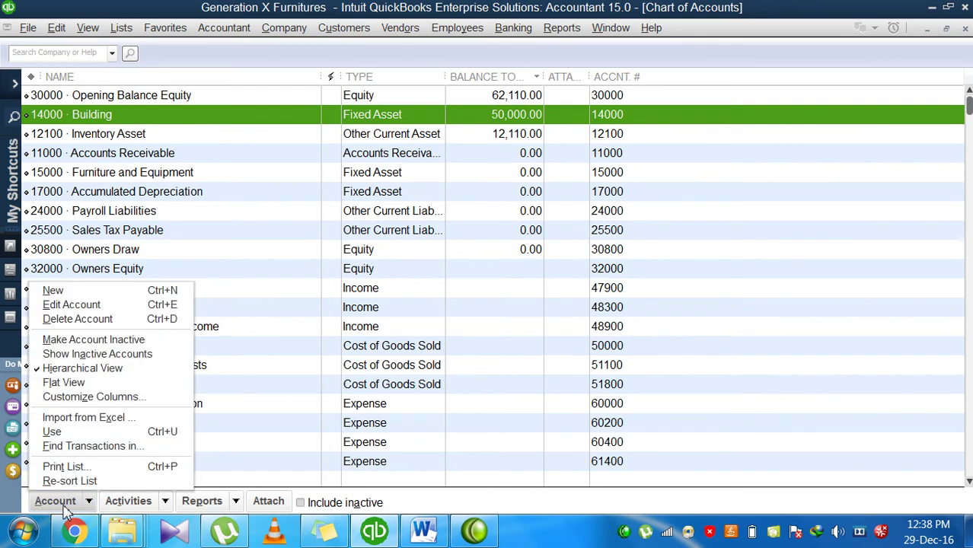
pyautogui.click(54, 291)
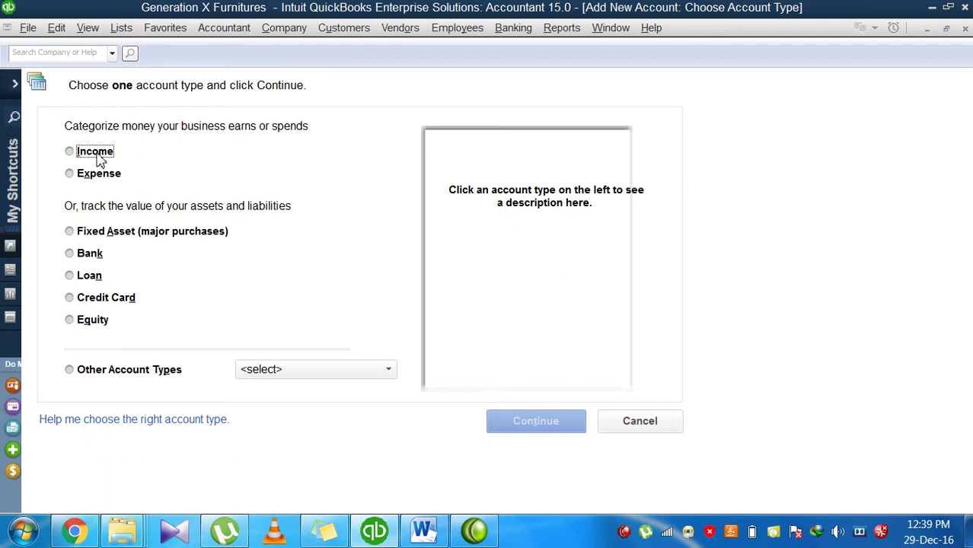
# - Choose Fixed Asset (major purchases) as the account type and continue to the details form
pyautogui.click(95, 373)
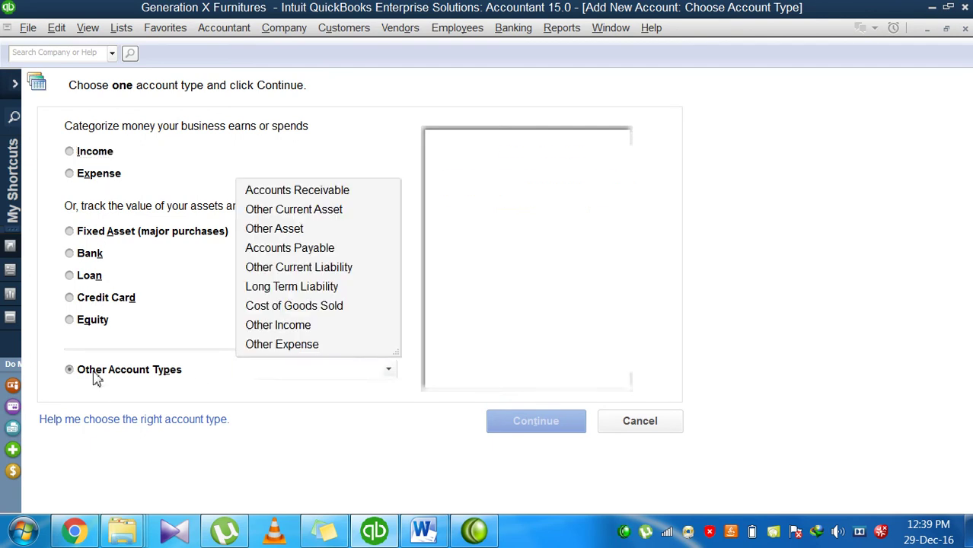
pyautogui.click(175, 194)
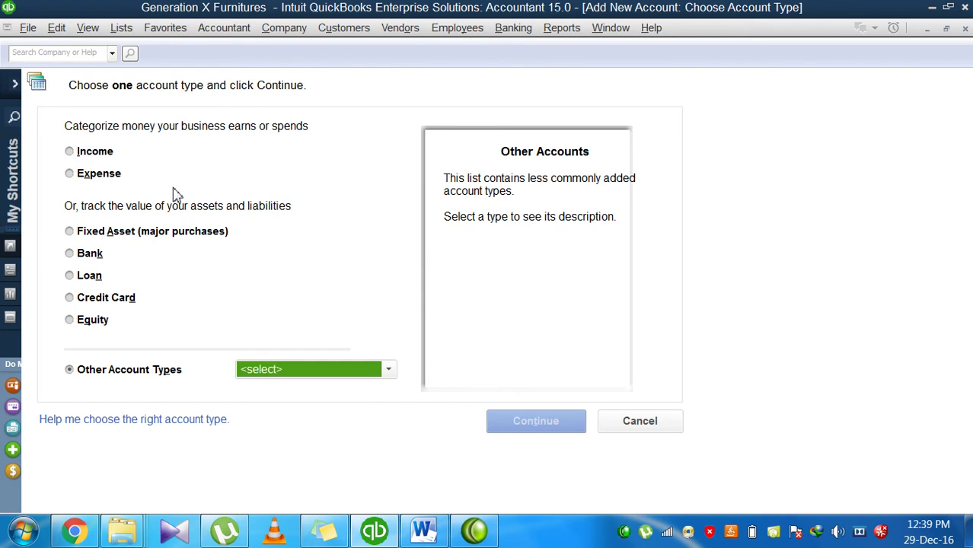
pyautogui.click(94, 238)
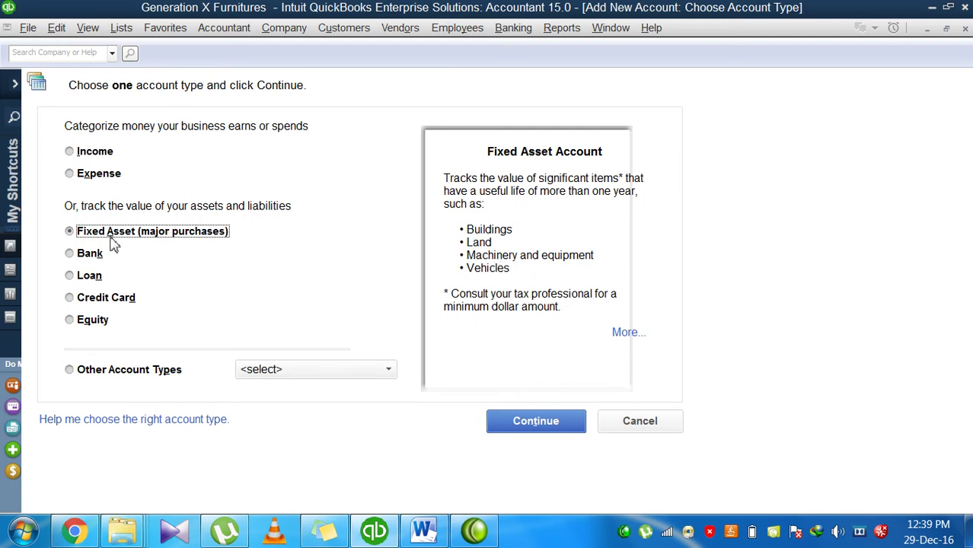
pyautogui.click(502, 424)
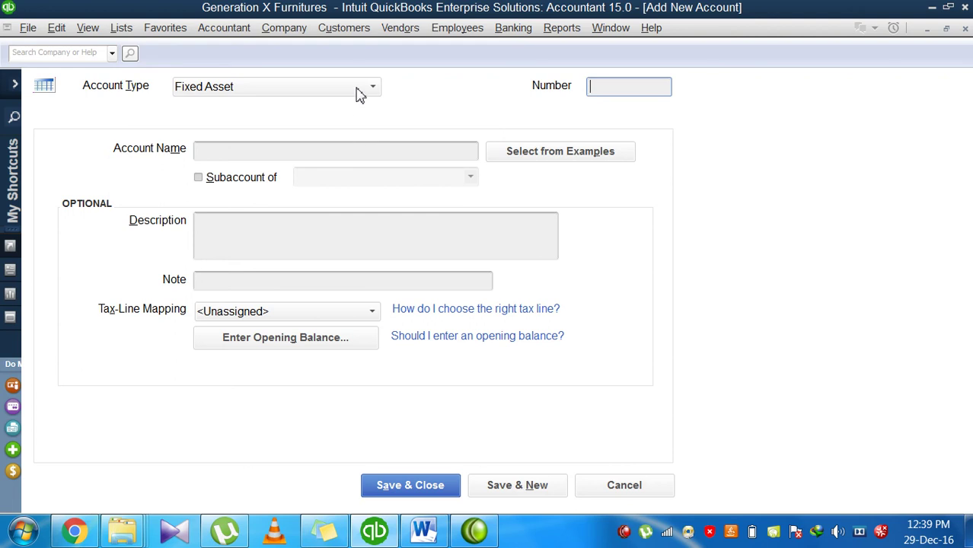
pyautogui.click(359, 93)
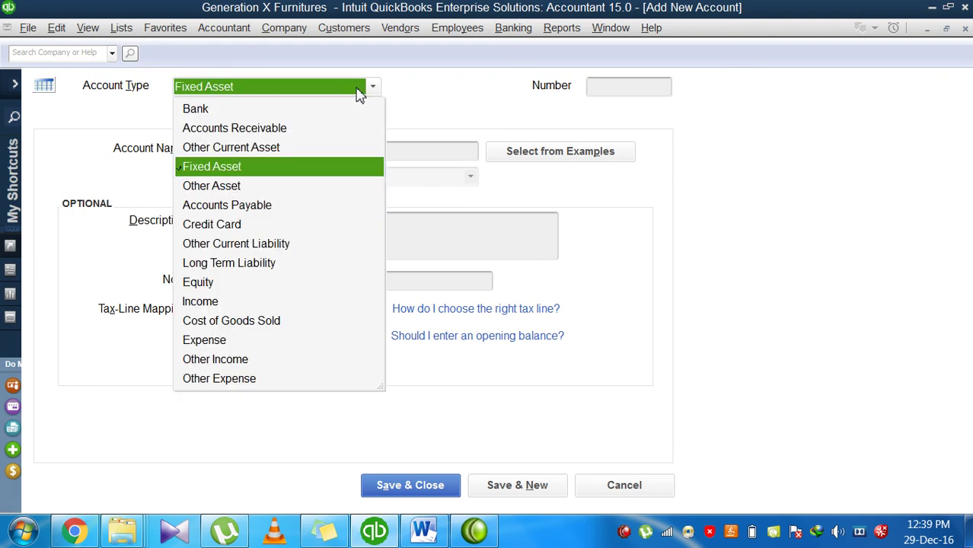
pyautogui.click(249, 173)
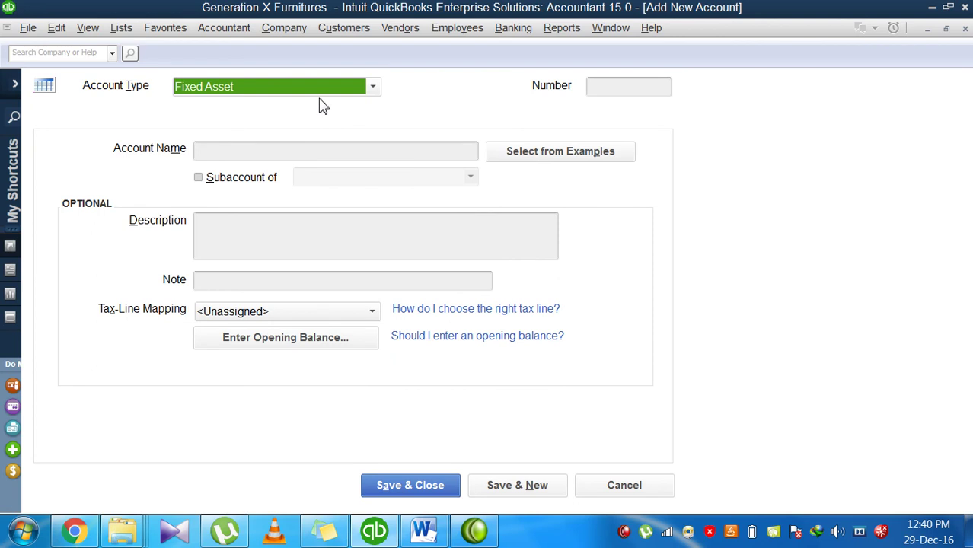
pyautogui.click(279, 150)
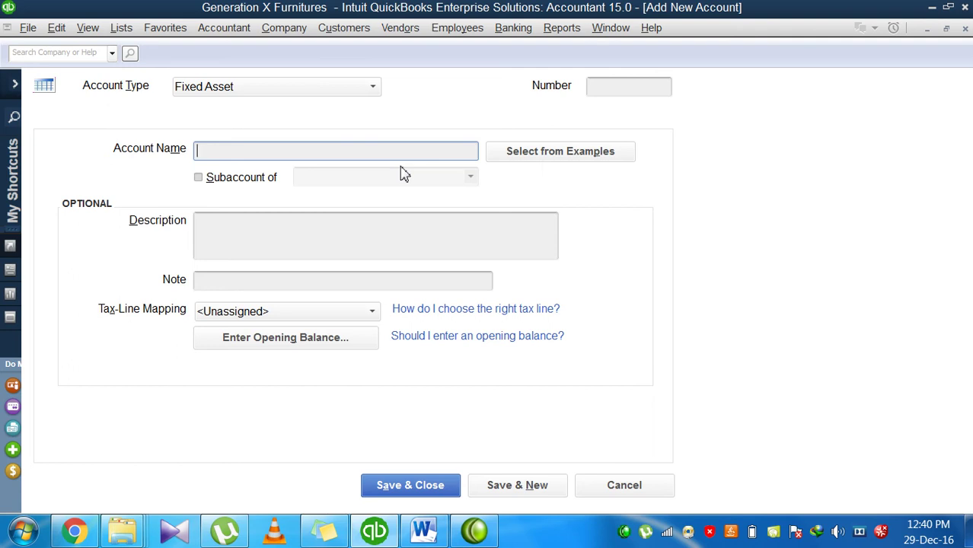
# - Enter 'Computers' as the new account's name
pyautogui.write('Computers')
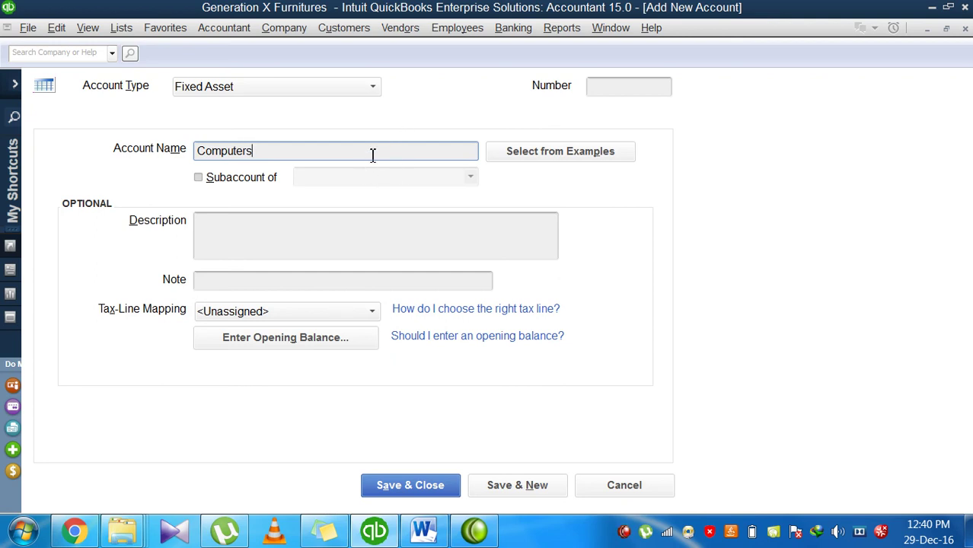
pyautogui.click(604, 85)
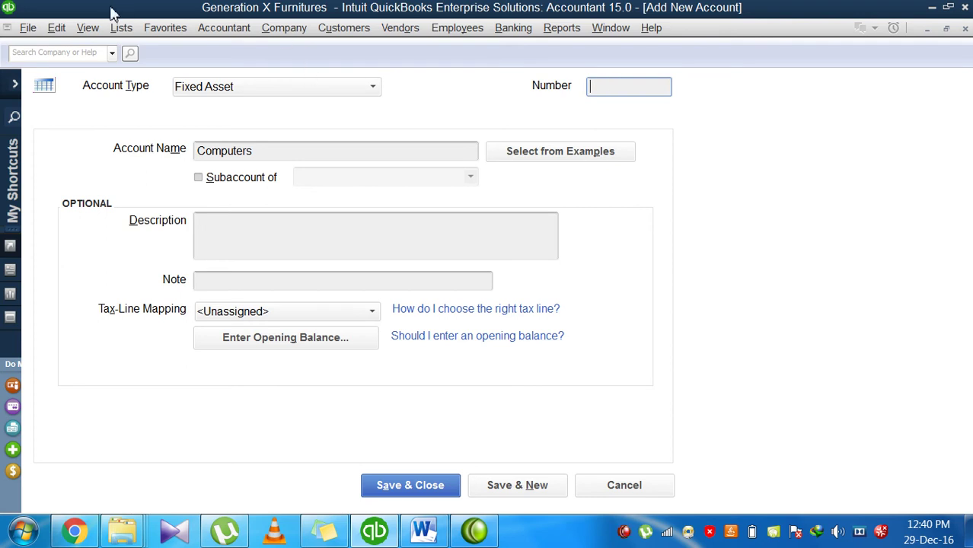
pyautogui.click(116, 34)
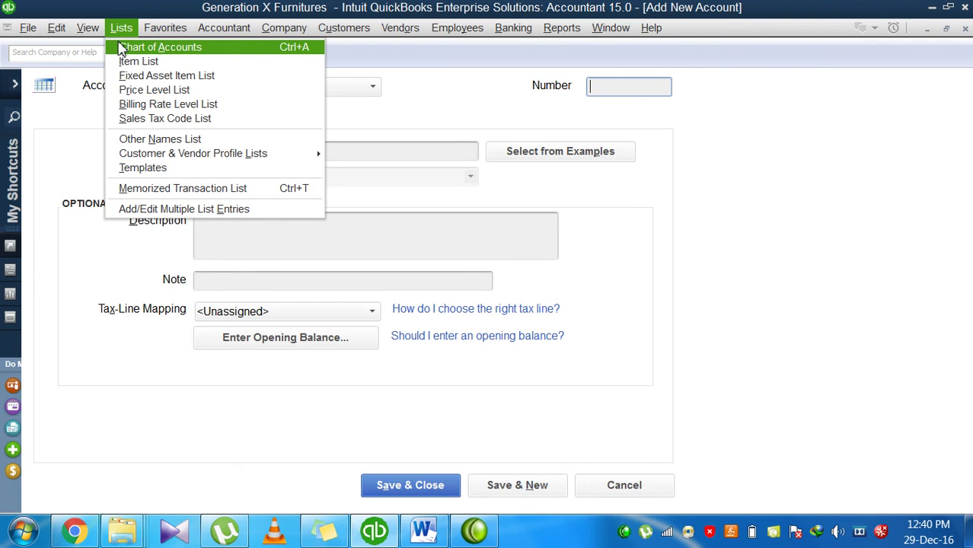
pyautogui.click(122, 49)
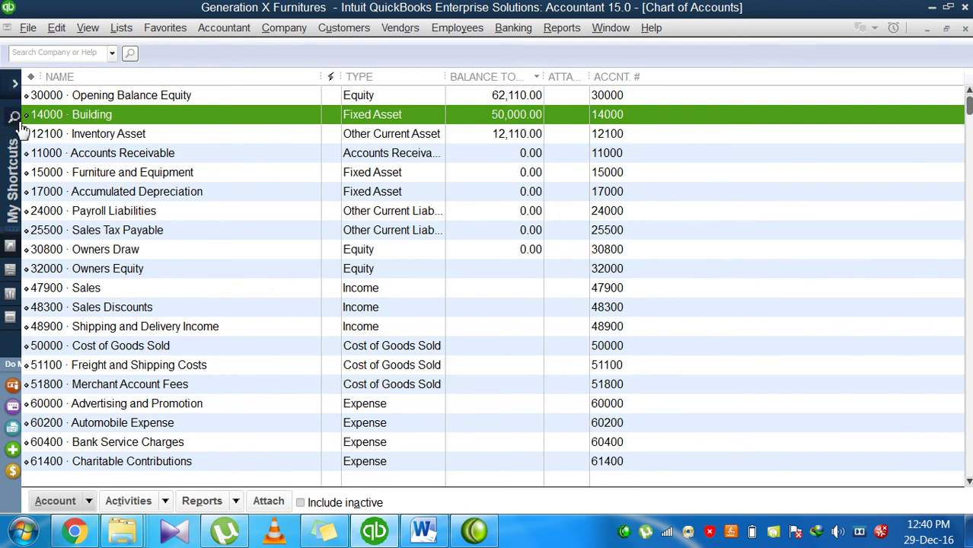
pyautogui.click(374, 176)
pyautogui.click(373, 192)
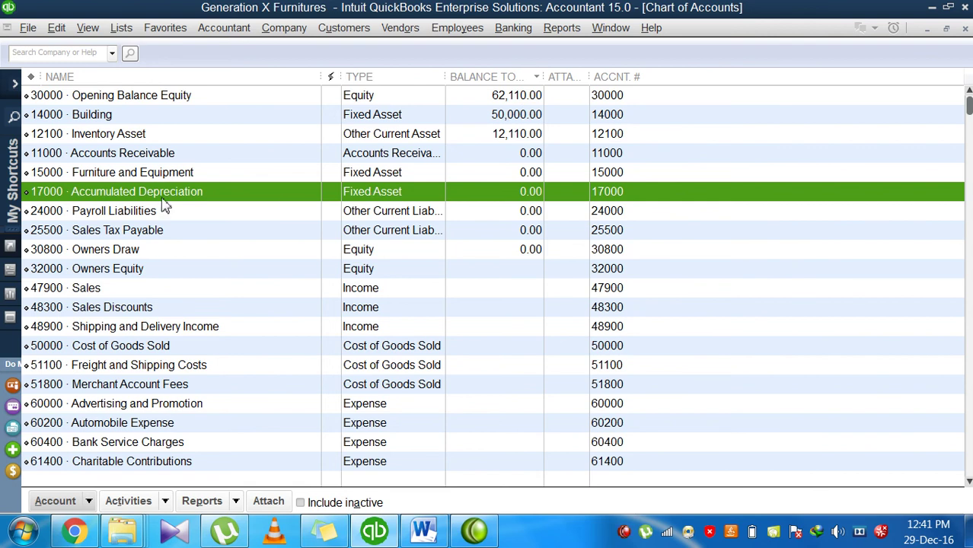
pyautogui.click(55, 177)
pyautogui.click(53, 197)
pyautogui.click(162, 179)
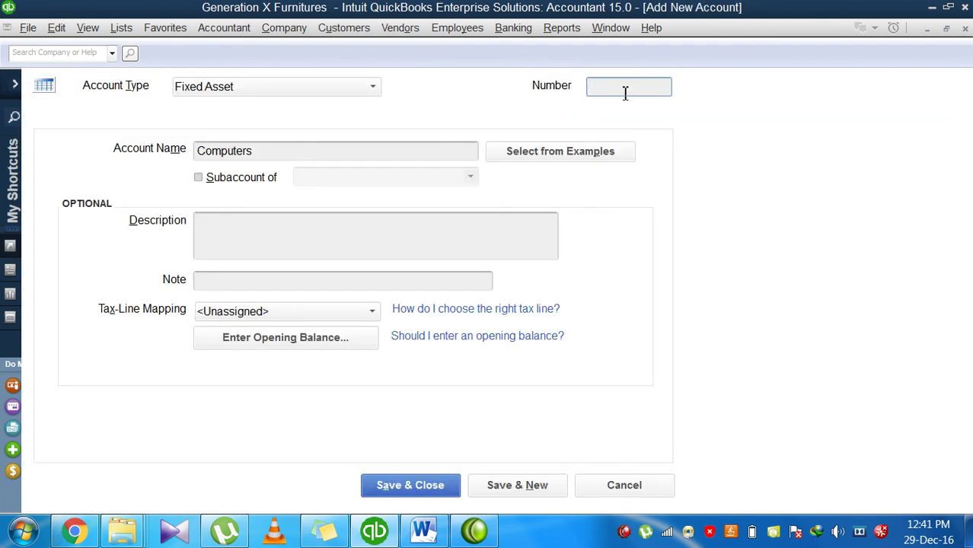
# - Number the account 15001 and make it a subaccount of 15000 Furniture and Equipment
pyautogui.write('15001')
pyautogui.click(201, 183)
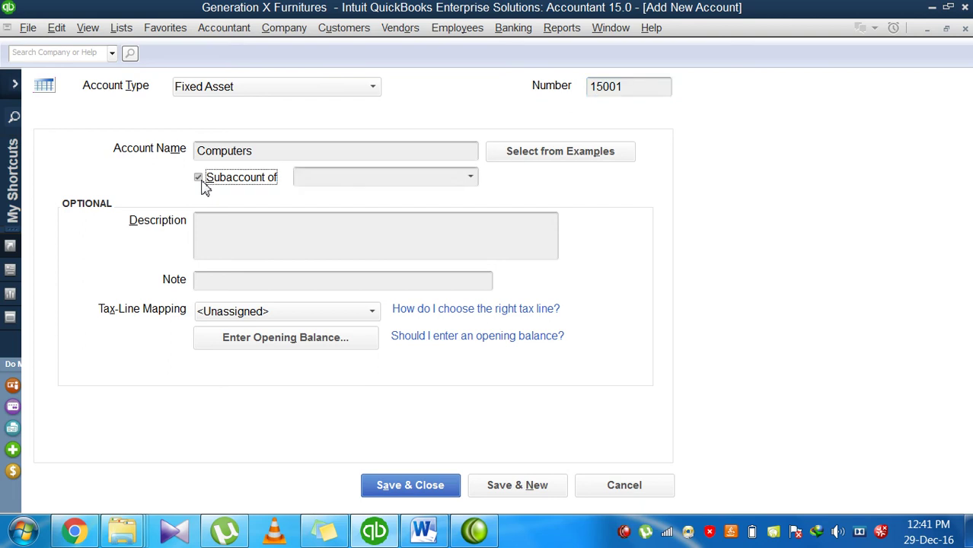
pyautogui.click(472, 180)
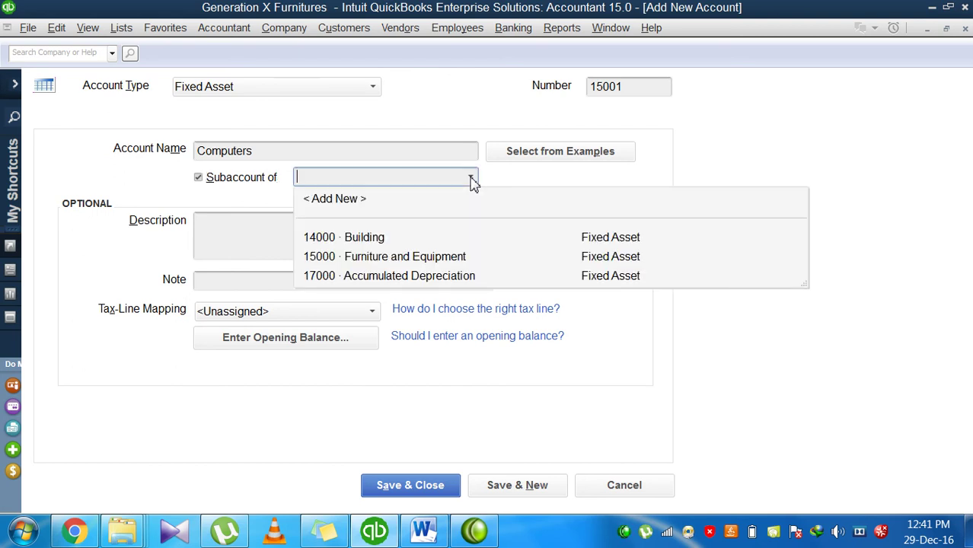
pyautogui.click(424, 267)
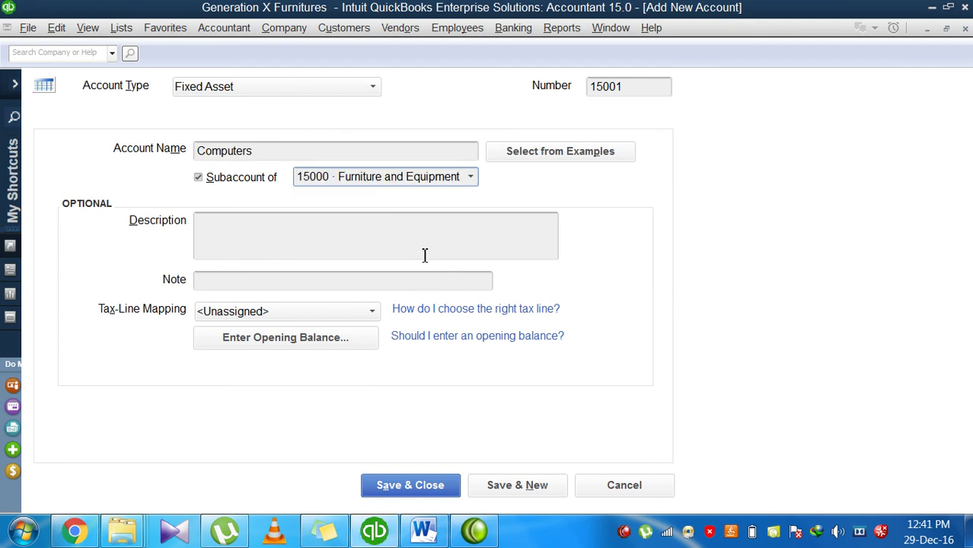
pyautogui.click(425, 255)
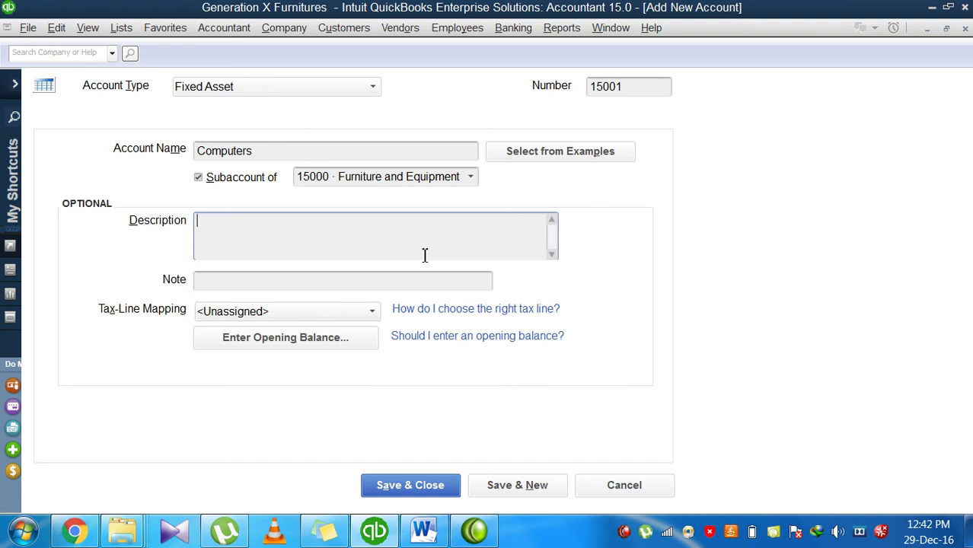
pyautogui.click(424, 288)
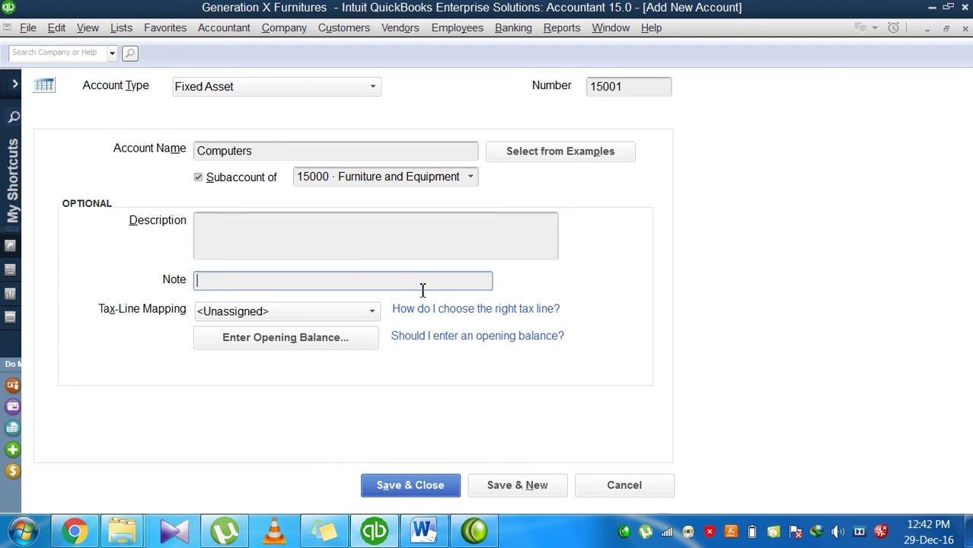
pyautogui.click(215, 318)
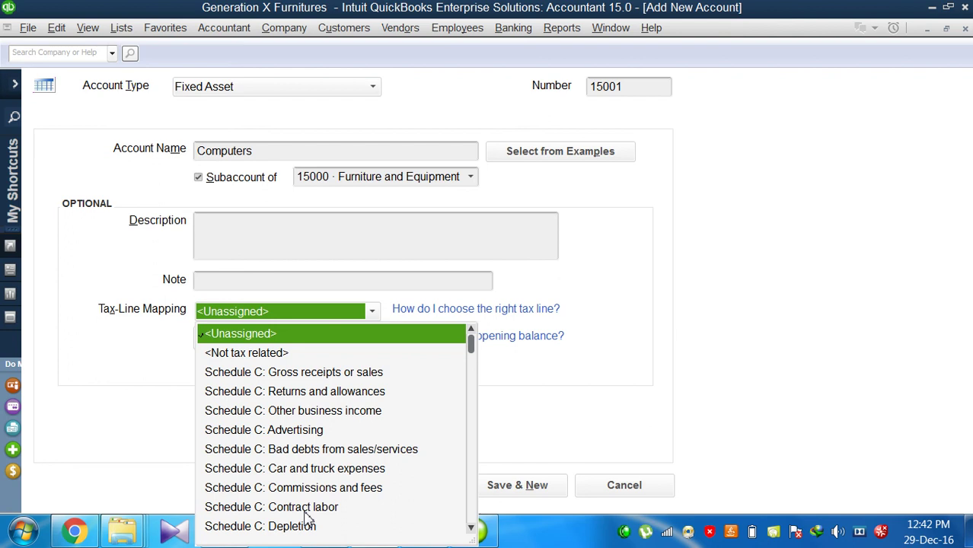
pyautogui.click(253, 336)
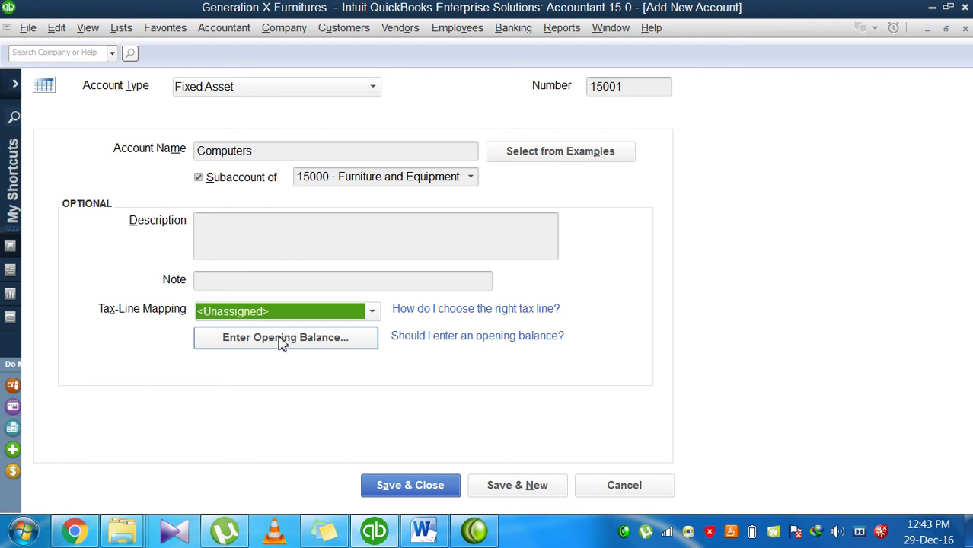
# - Enter a 4,500.00 opening balance dated 29-12-2016 and confirm it
pyautogui.click(283, 342)
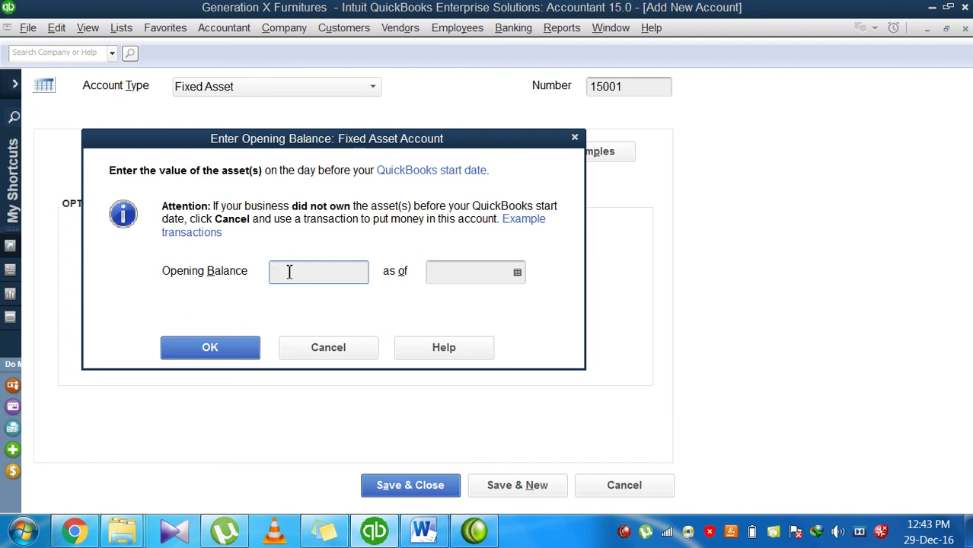
pyautogui.write('4500')
pyautogui.click(454, 273)
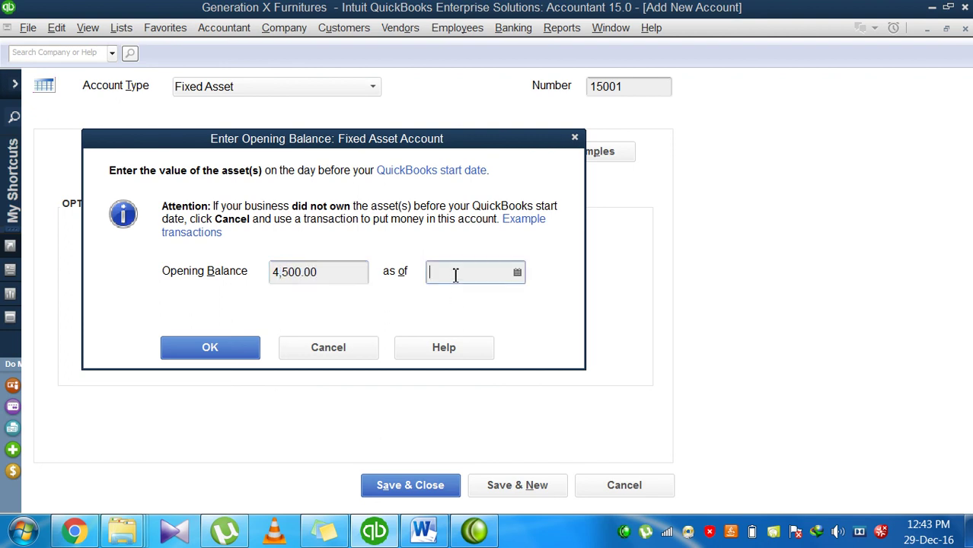
pyautogui.click(518, 274)
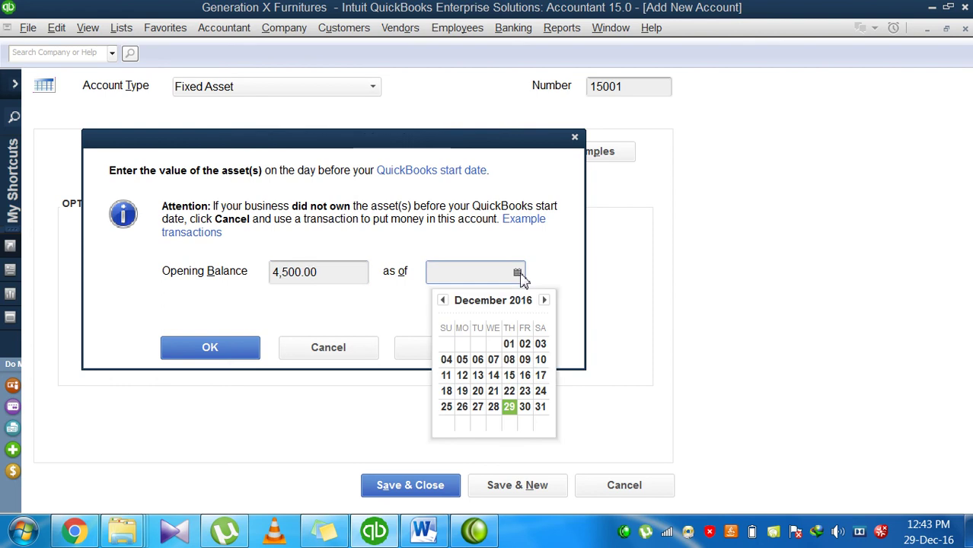
pyautogui.click(509, 409)
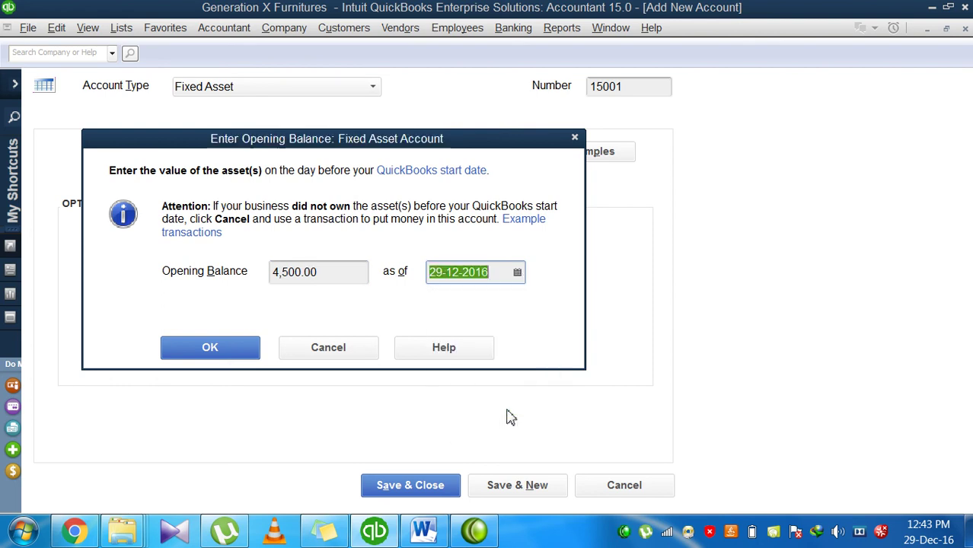
pyautogui.click(250, 352)
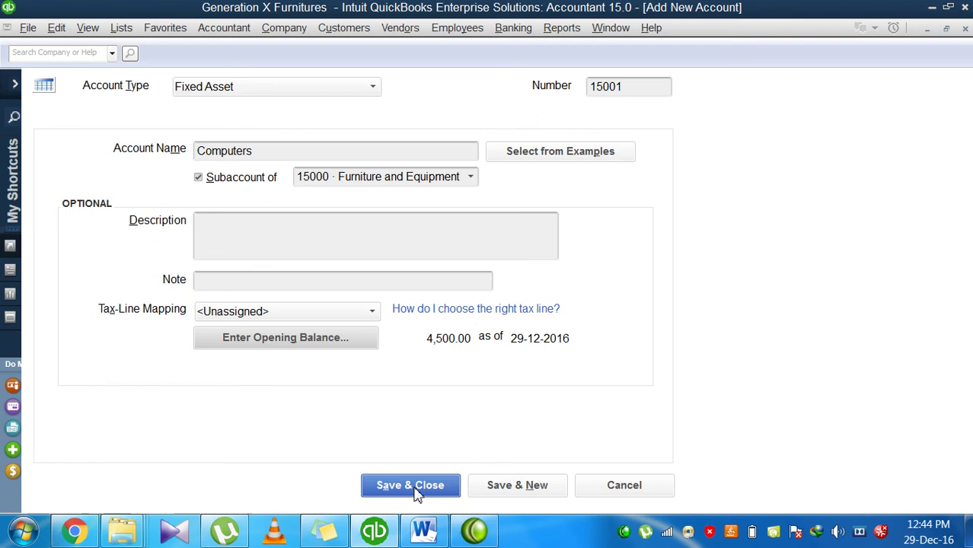
# - Save the Computers account, reopen the Chart of Accounts and select 15001 Computers
pyautogui.click(417, 491)
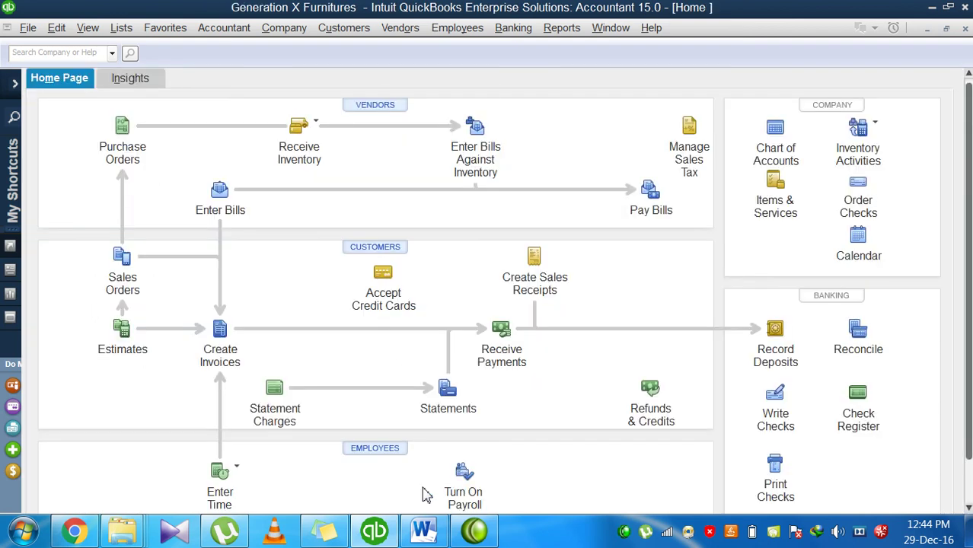
pyautogui.click(121, 30)
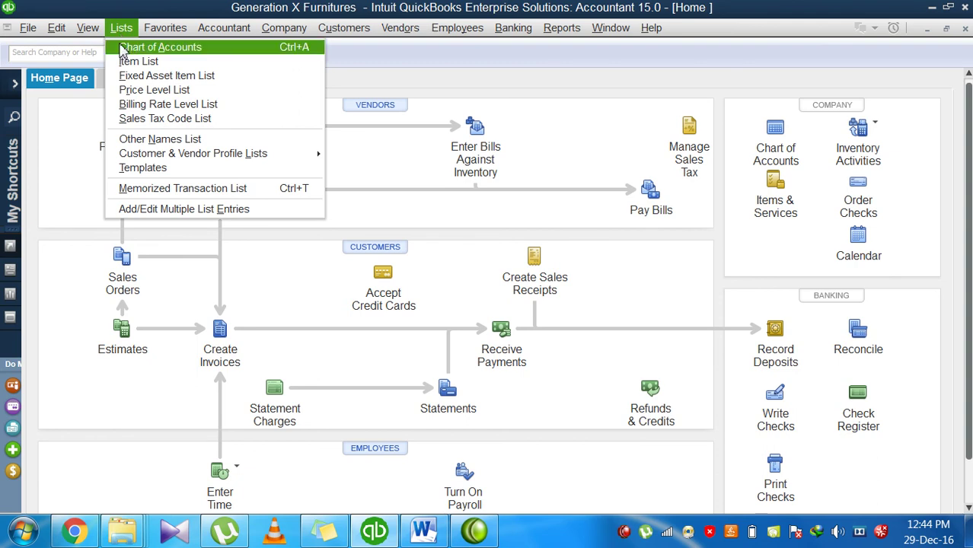
pyautogui.click(152, 47)
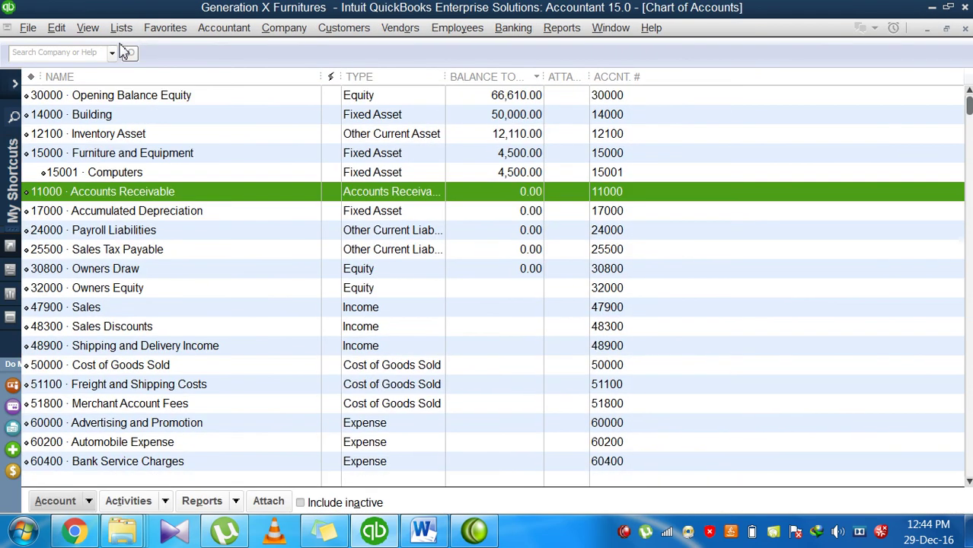
pyautogui.click(102, 175)
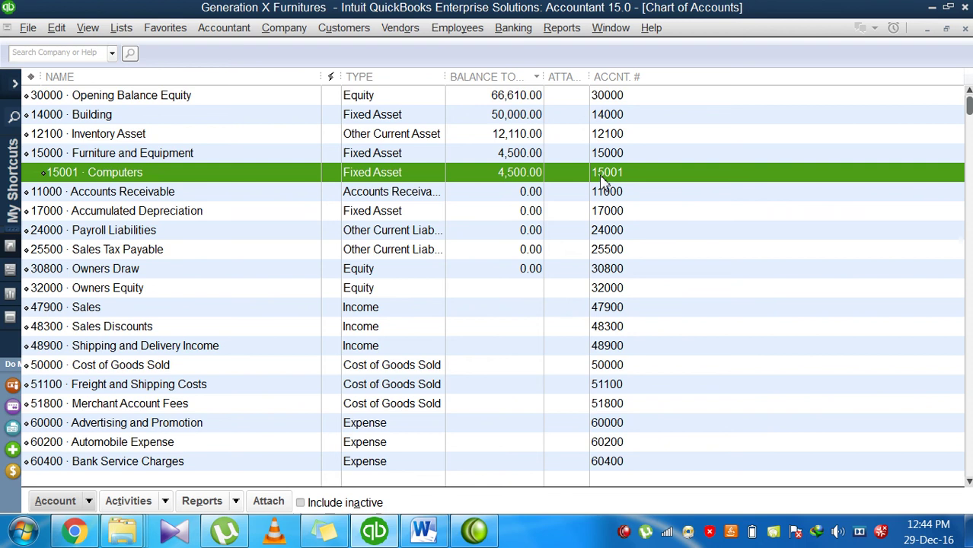
# - Edit the Computers account, change its number from 15001 to 15010, and save
pyautogui.click(89, 501)
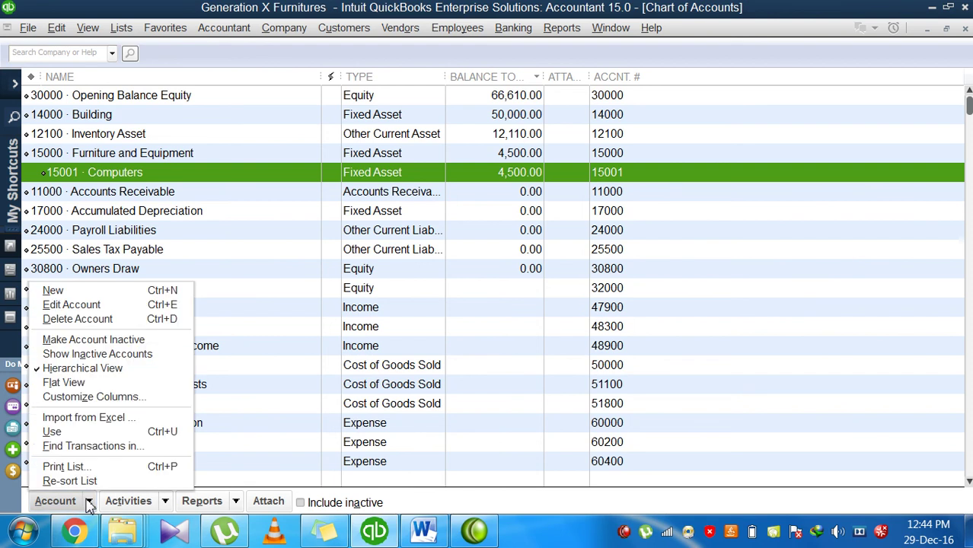
pyautogui.click(78, 308)
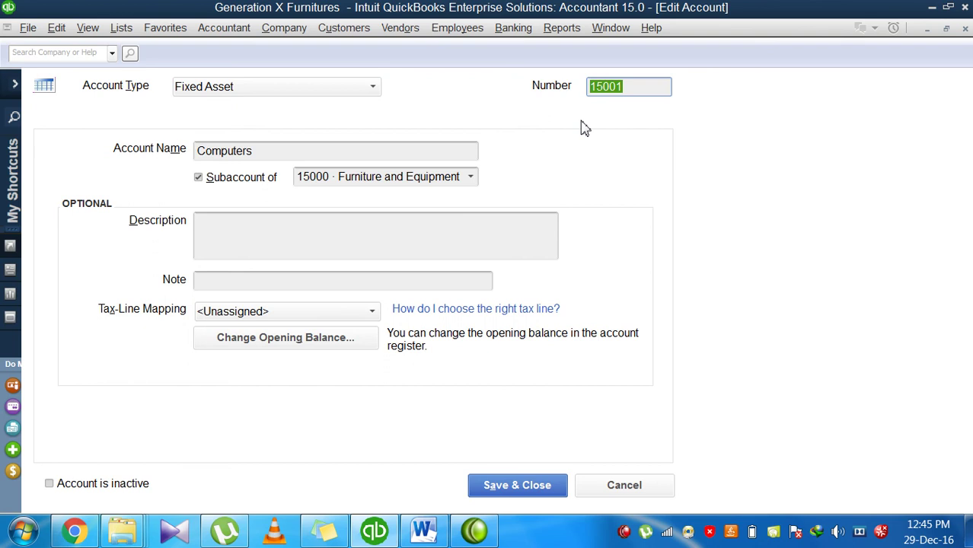
pyautogui.click(632, 89)
pyautogui.press('BackSpace')
pyautogui.press('BackSpace')
pyautogui.write('10')
pyautogui.click(496, 493)
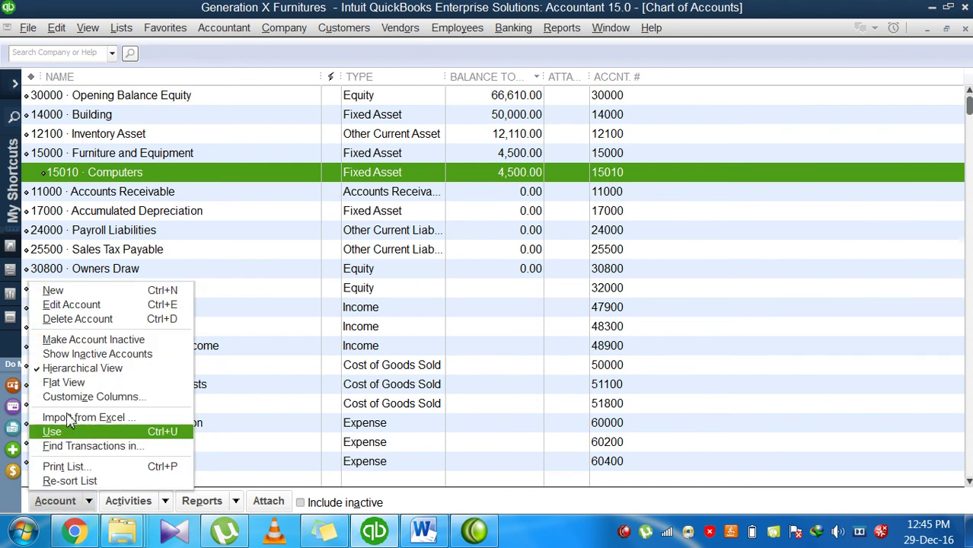
pyautogui.click(104, 325)
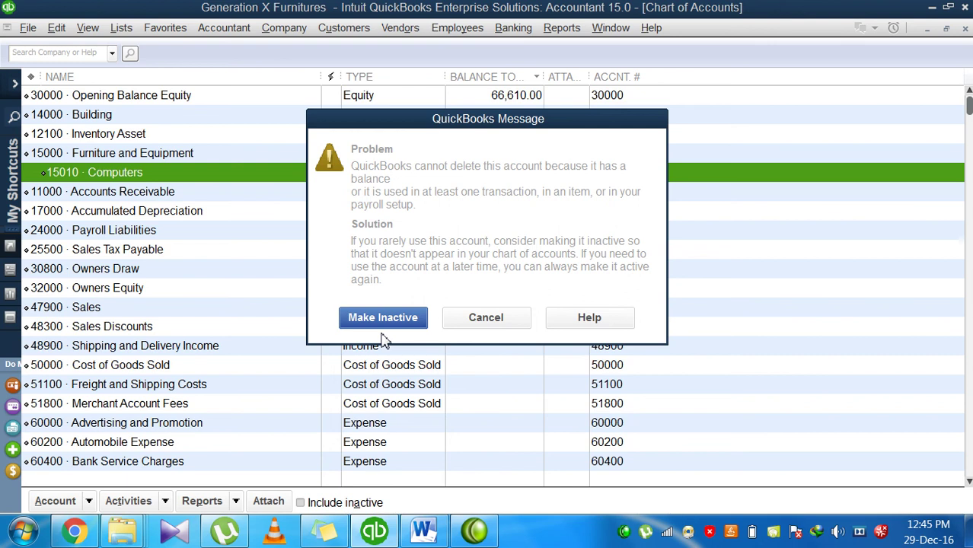
pyautogui.click(486, 318)
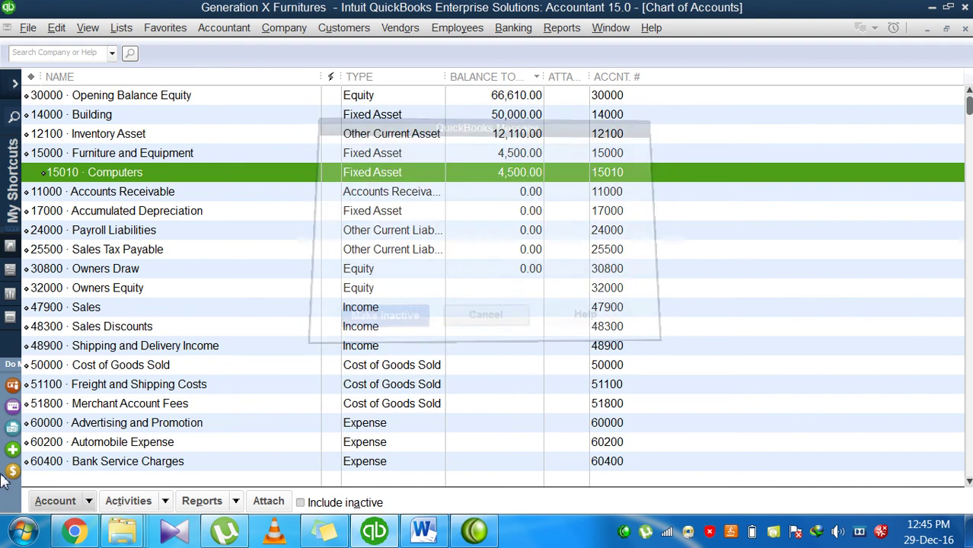
pyautogui.click(55, 501)
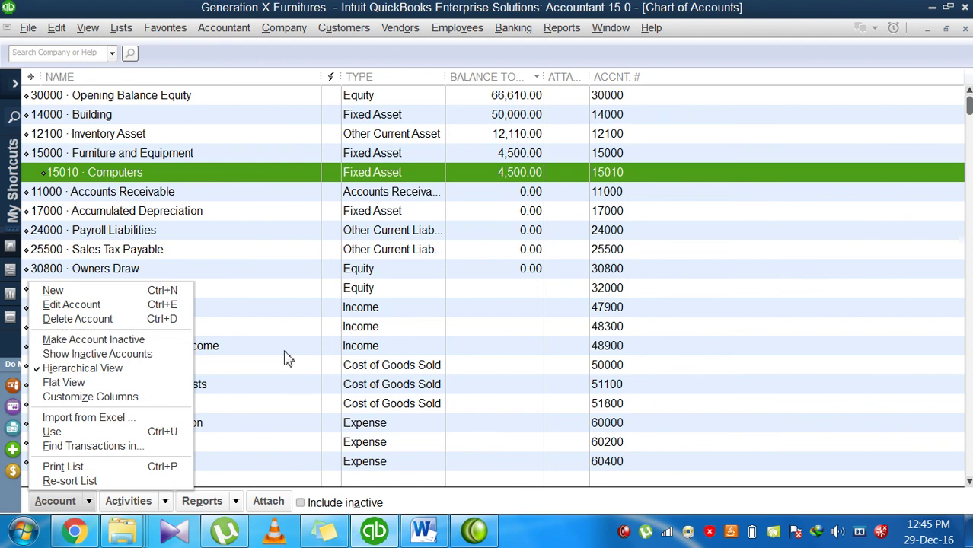
pyautogui.click(432, 8)
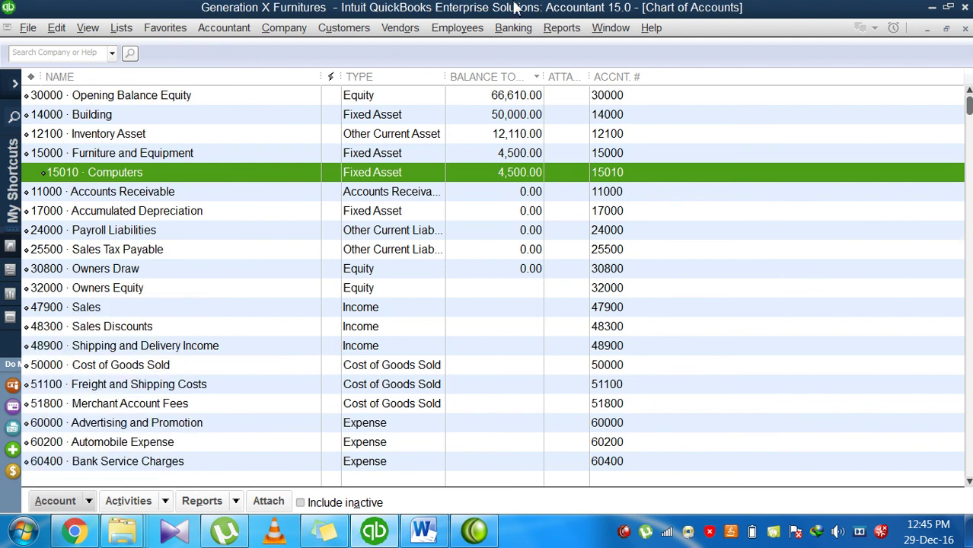